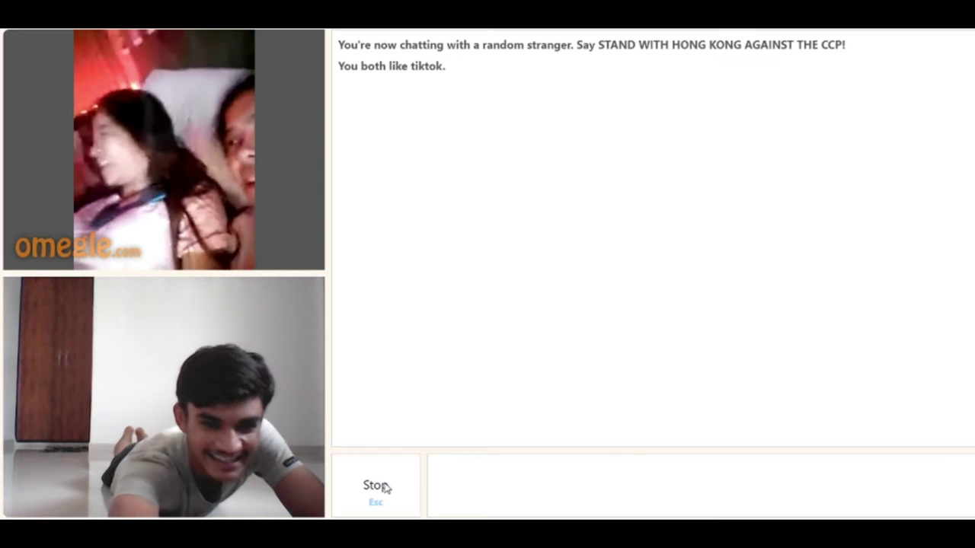
Right-click the connected 'tiktok'-interest video chat page to bring up its context menu
right_click(385, 484)
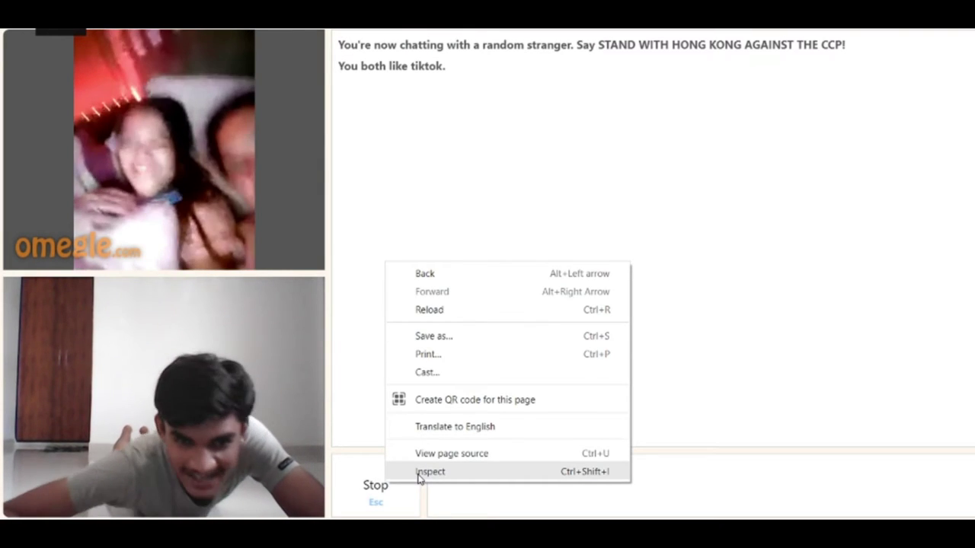
Dismiss the context menu and keep chatting with the stranger until their video drops out
click(870, 293)
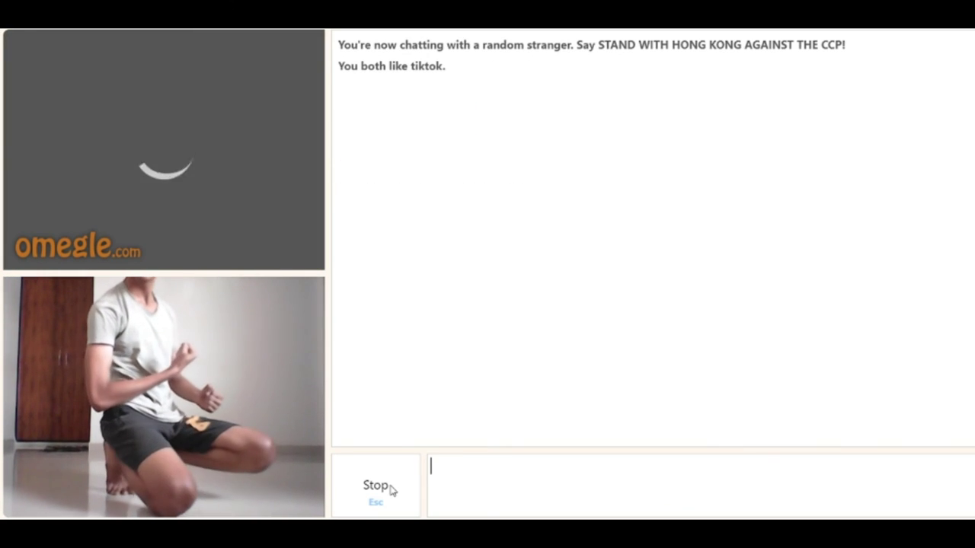
Stop the current chat and confirm with 'Really?' to connect to a new stranger
click(377, 487)
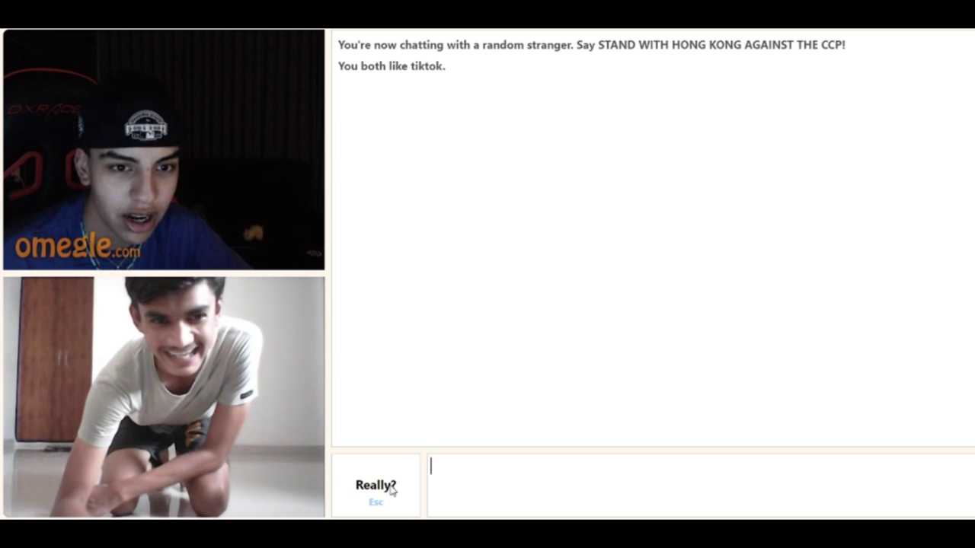
click(392, 490)
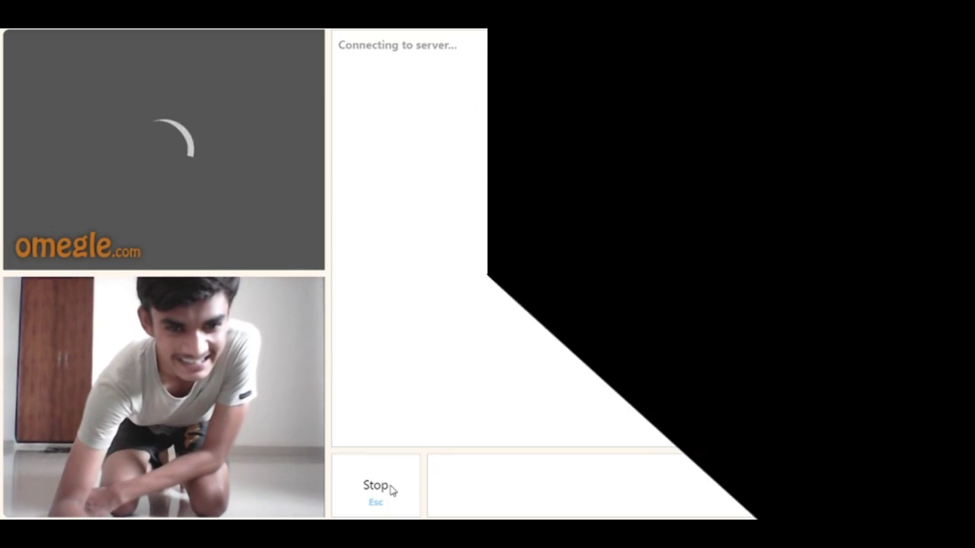